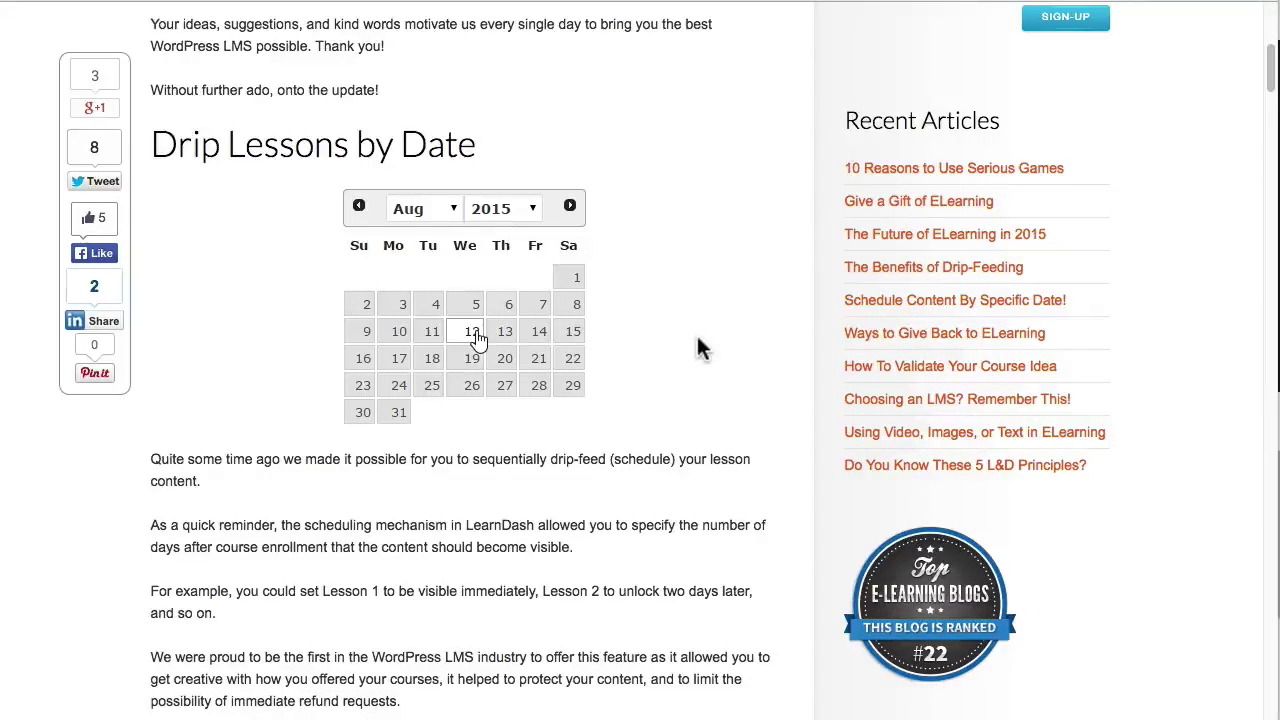
Scroll to the lesson's settings: course FOT Sample Program, visible 0 days after sign-up.
scroll(698, 345, up, 5)
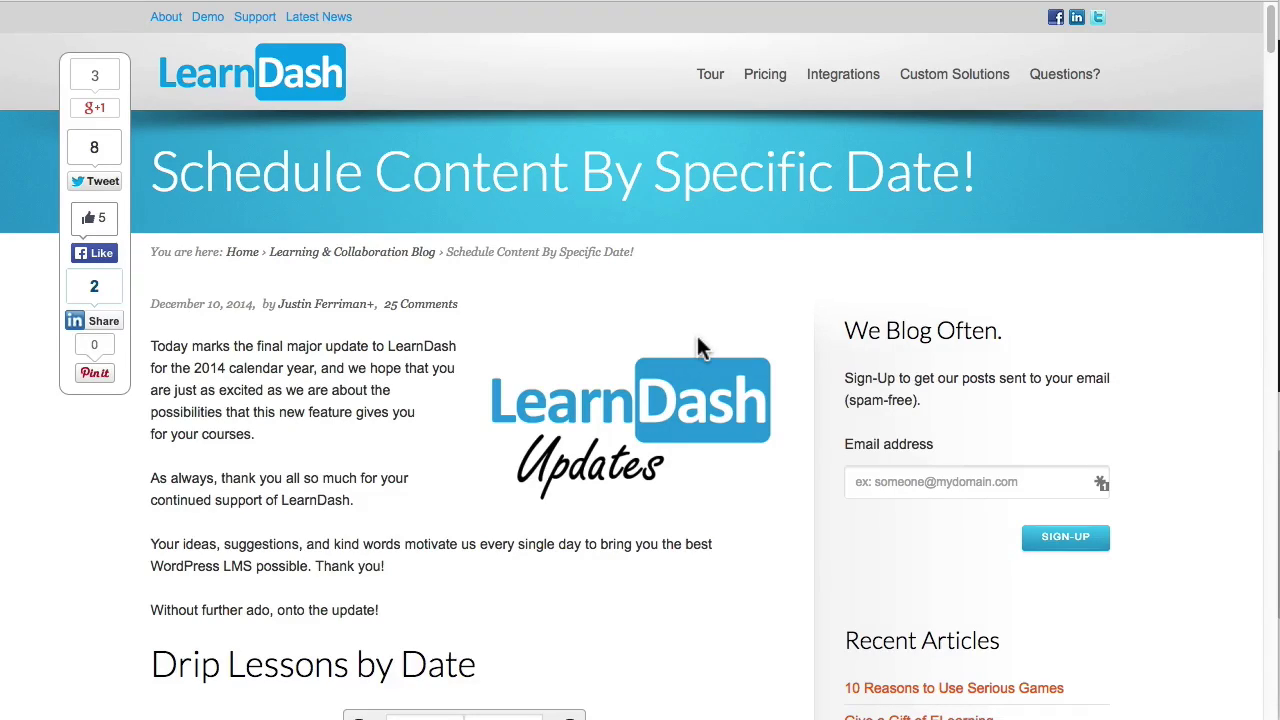
scroll(397, 408, down, 3)
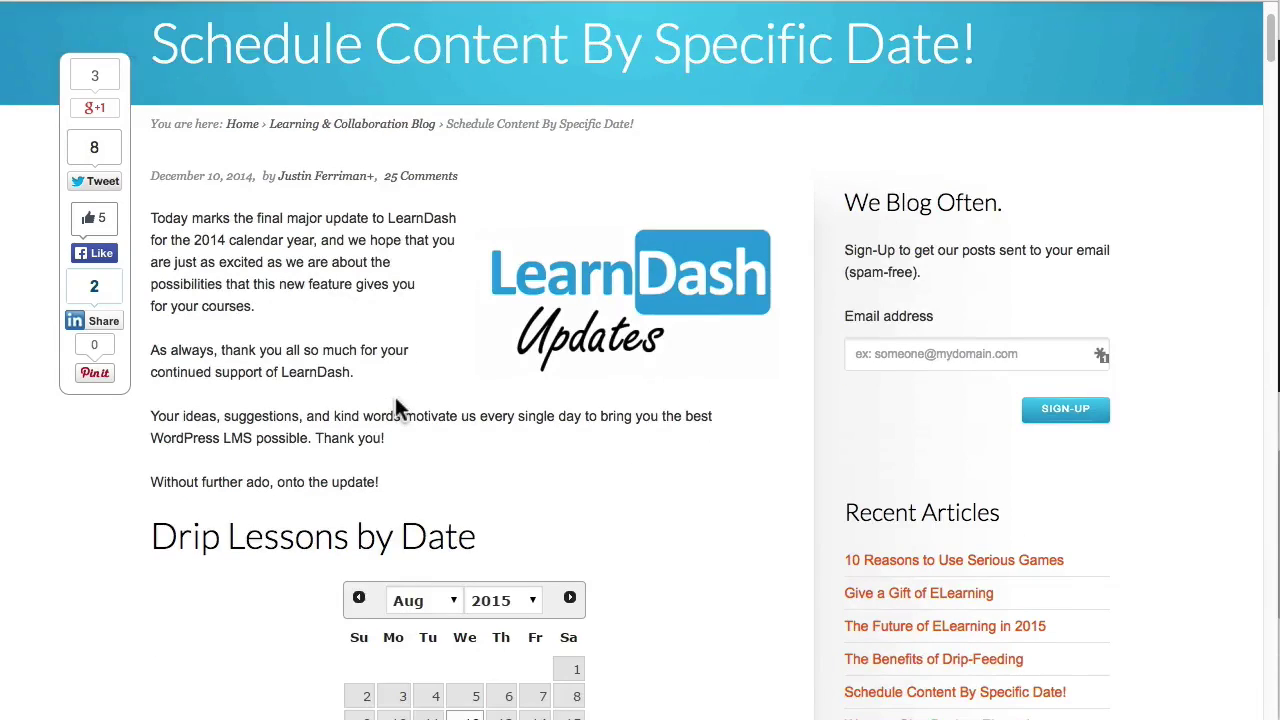
scroll(418, 366, down, 1)
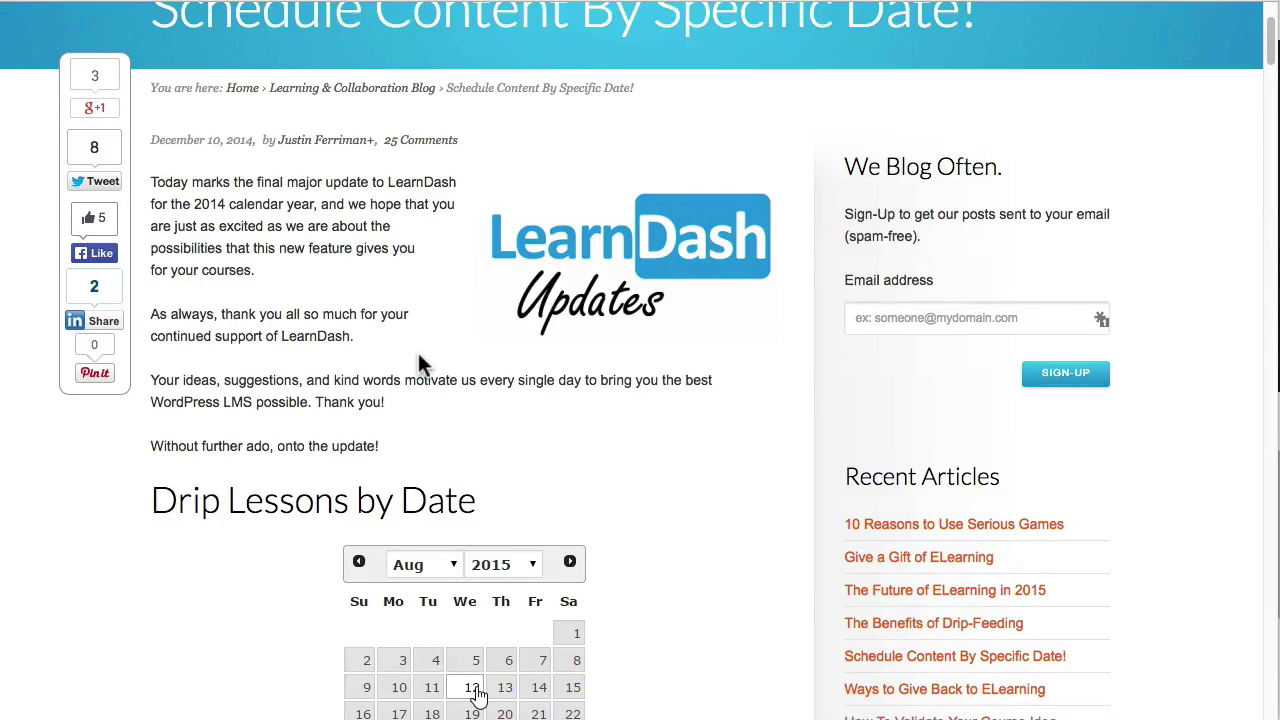
scroll(440, 360, down, 4)
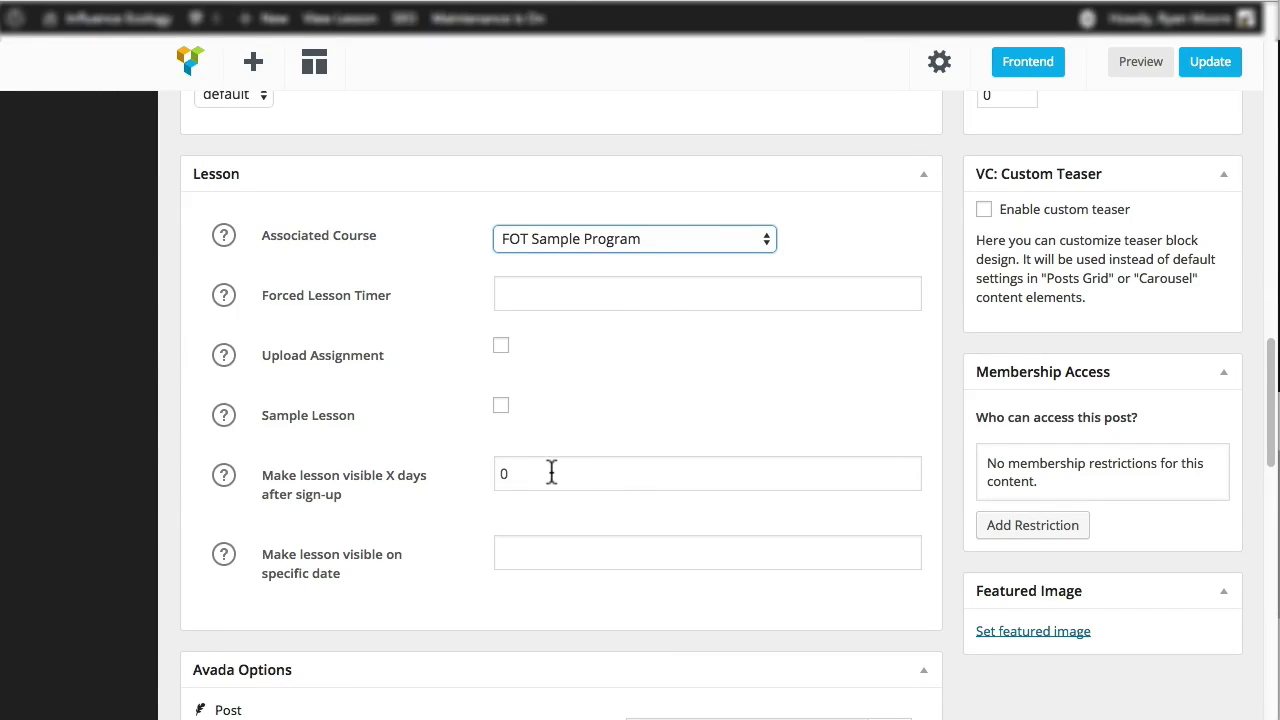
Make the lesson visible 10 days after sign-up, with a specific date of December 25, 2014.
drag(545, 473, 497, 474)
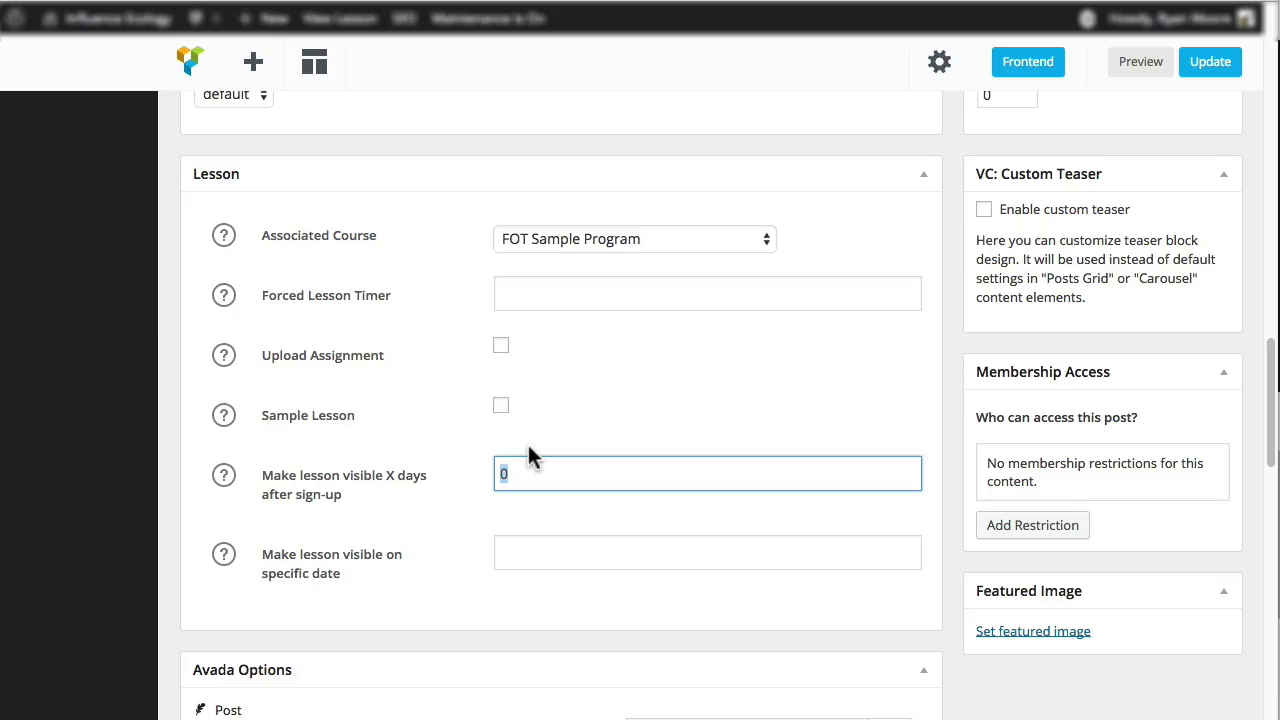
text(10)
click(564, 418)
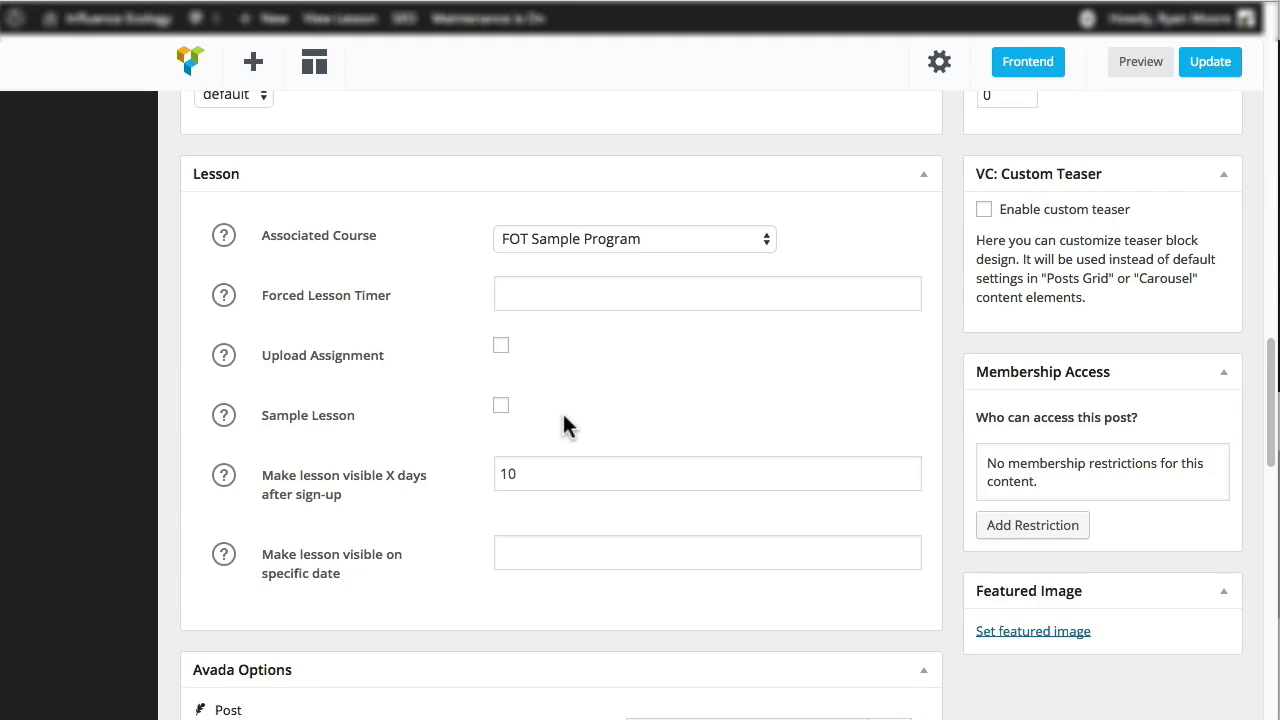
click(559, 550)
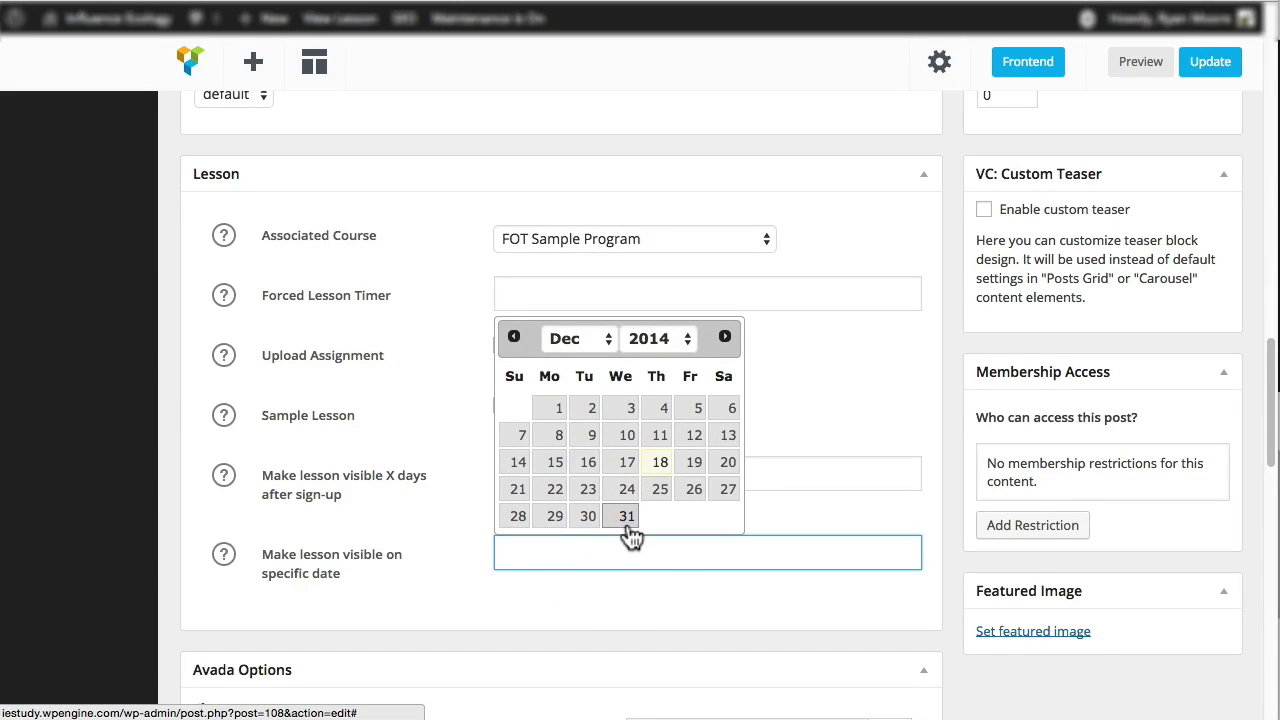
click(655, 493)
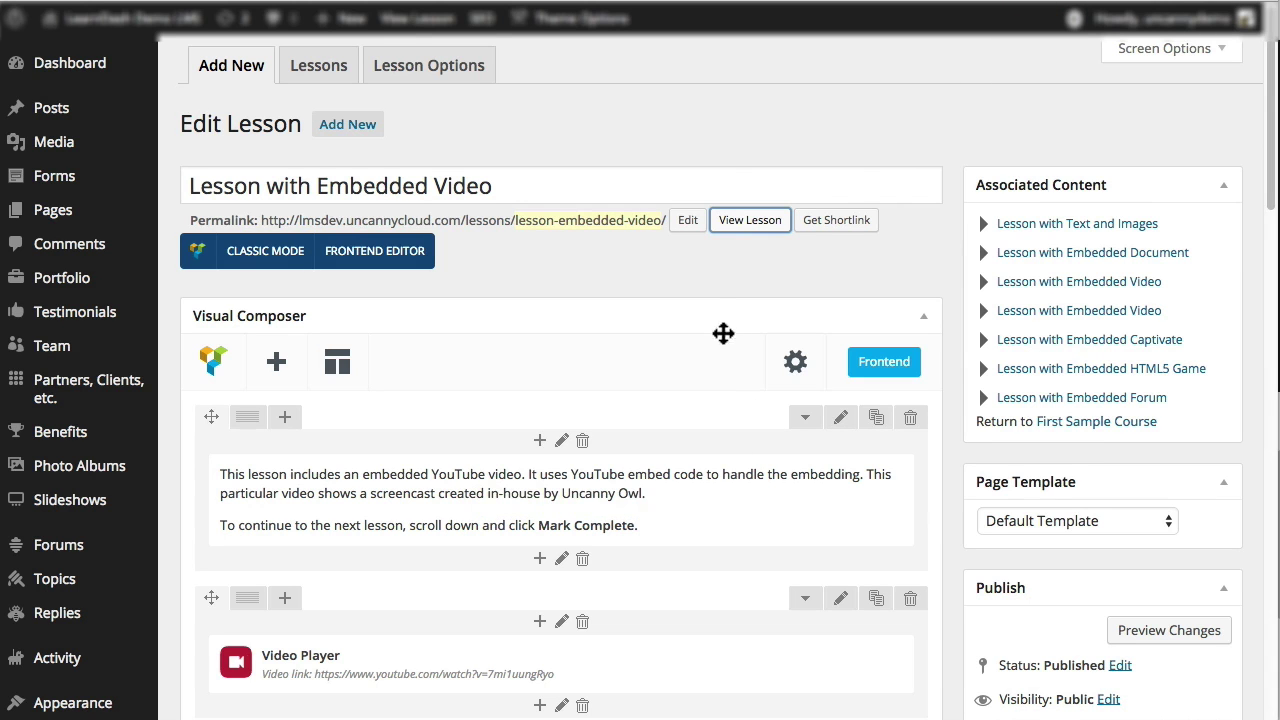
Reset the lesson's LearnDash Group to 'Select Group Below' and list the groups with their dates.
scroll(723, 371, down, 10)
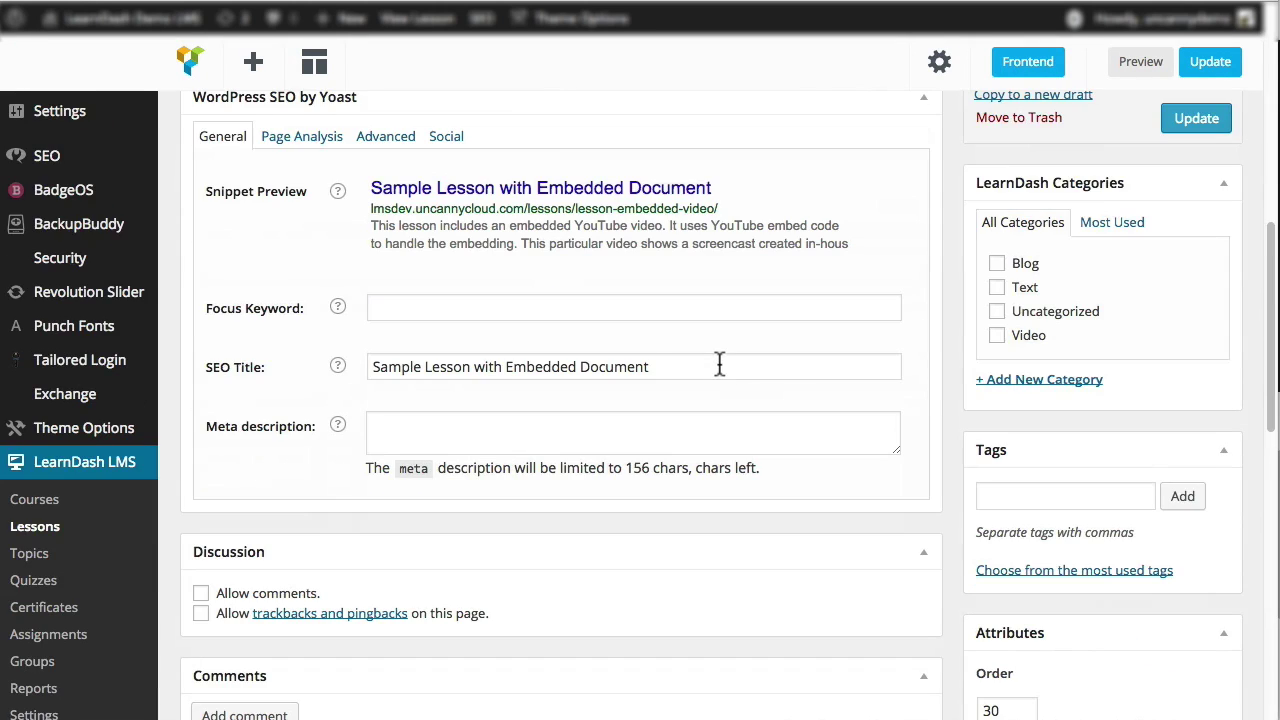
scroll(719, 364, down, 10)
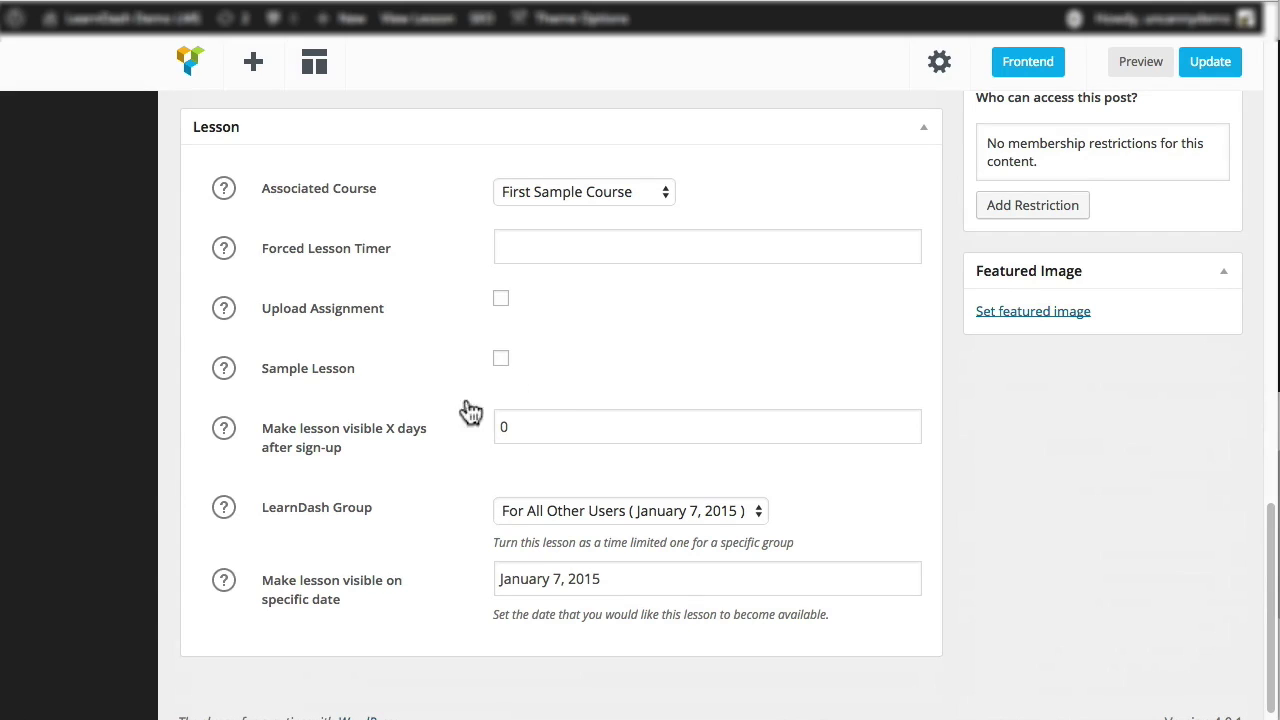
click(581, 511)
click(591, 491)
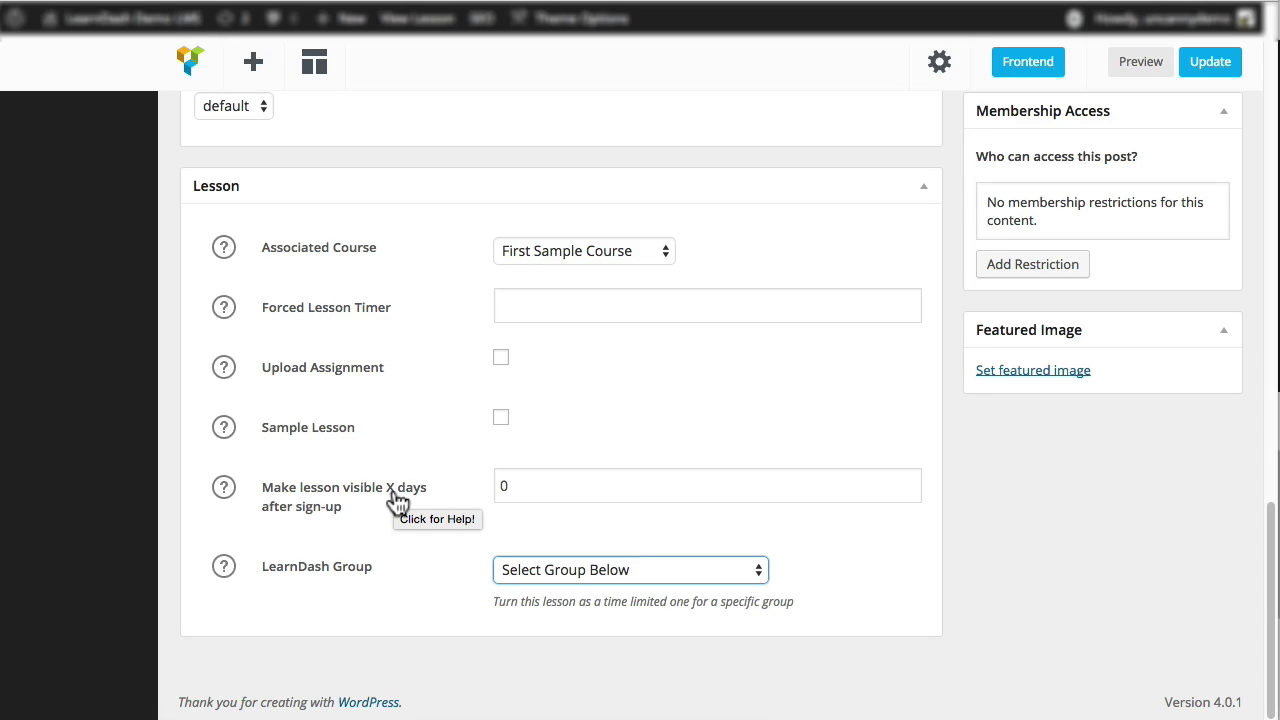
double_click(549, 487)
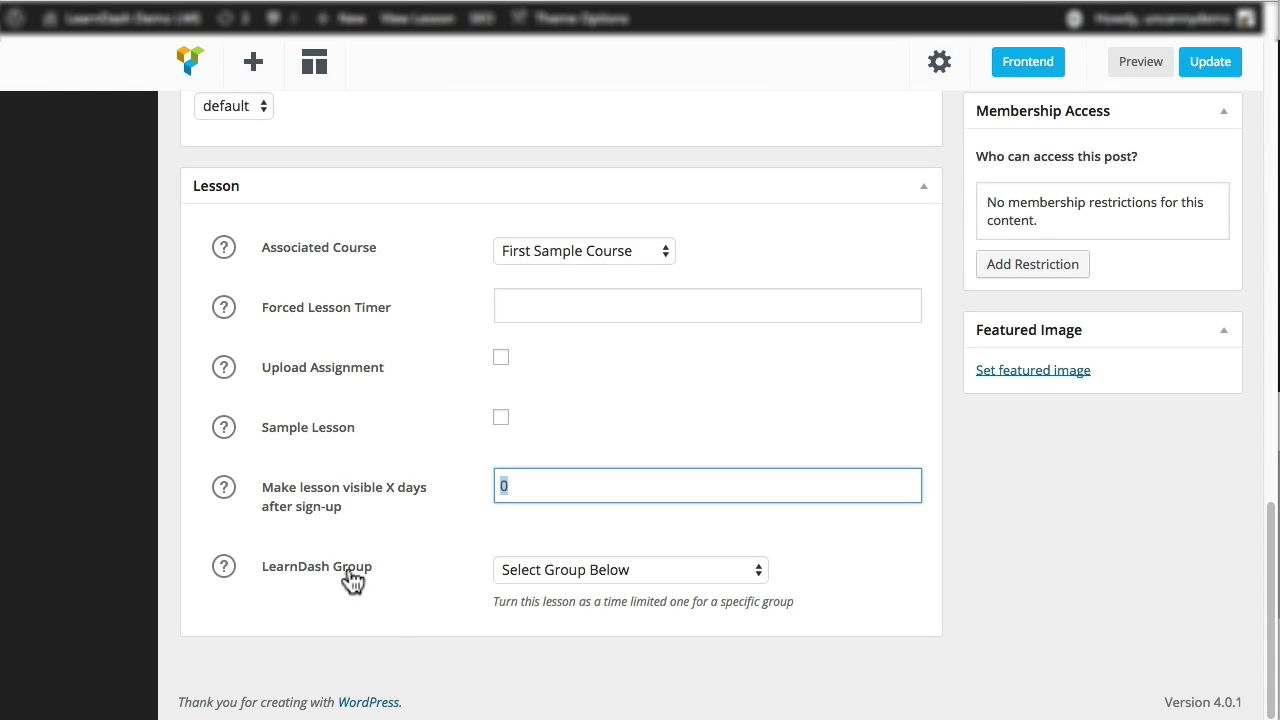
click(740, 583)
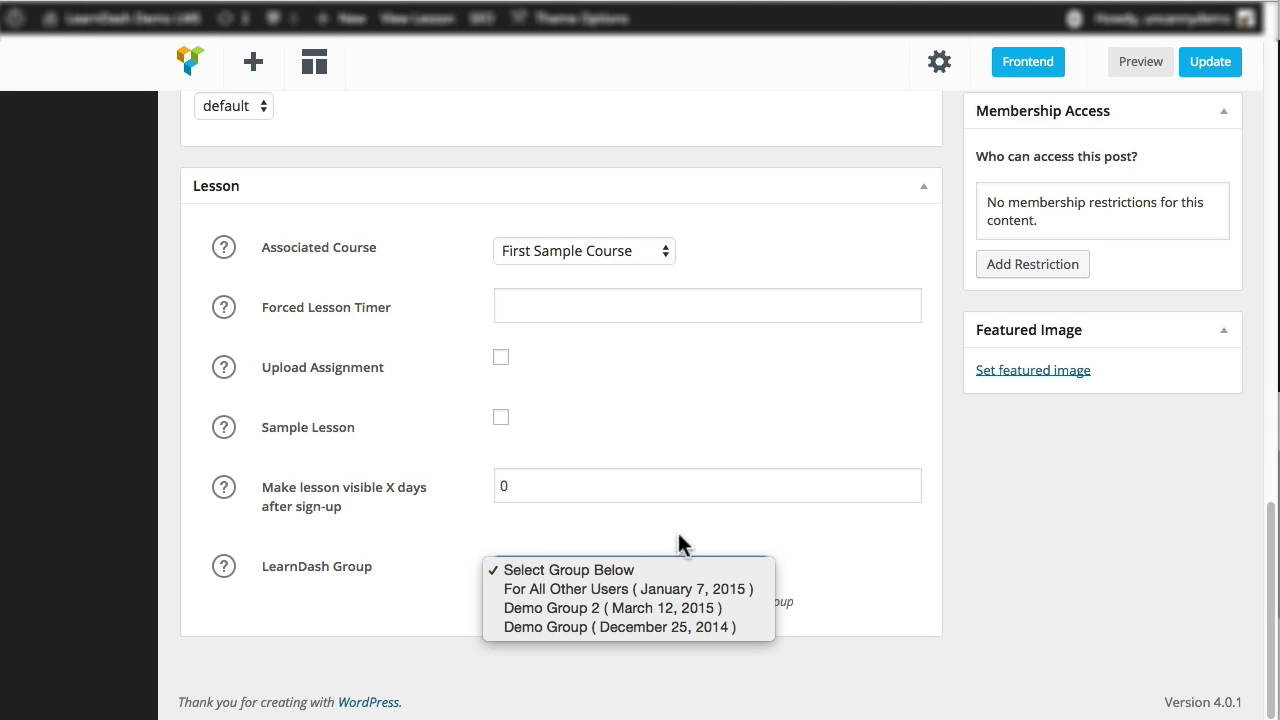
Give the 'For All Other Users' group a lesson visibility date of January 21, 2015.
click(659, 590)
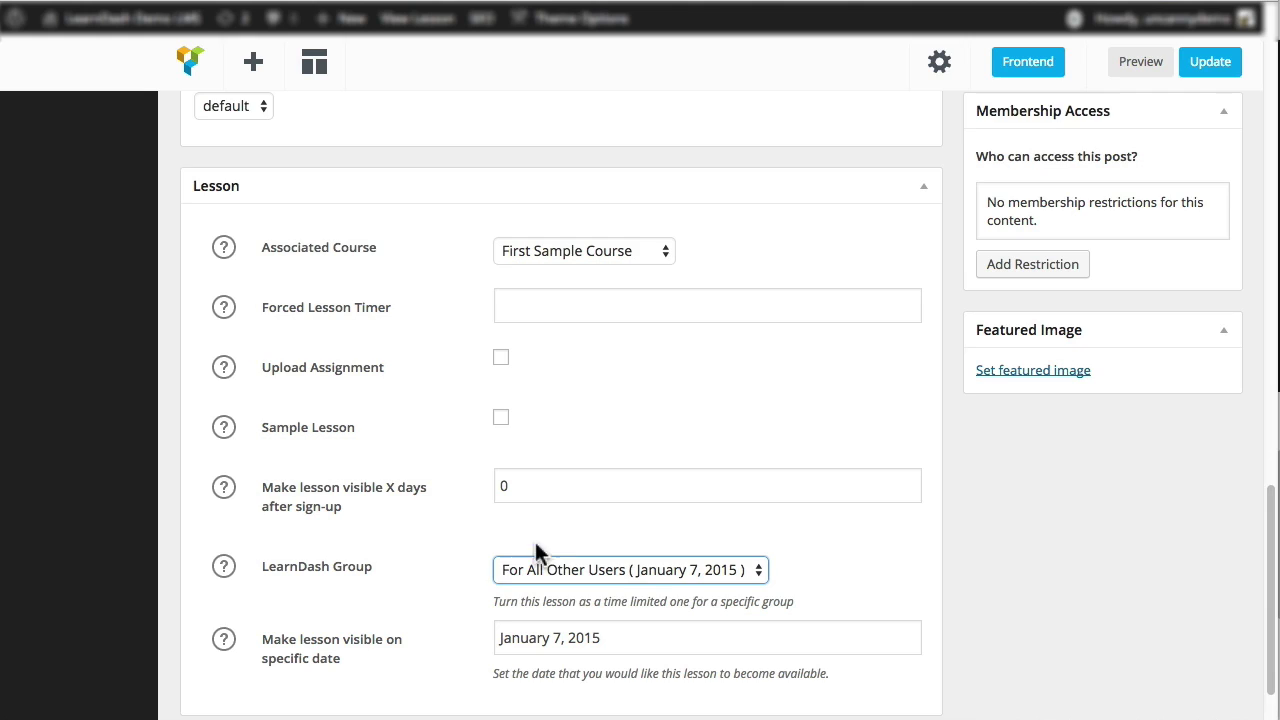
scroll(500, 570, down, 2)
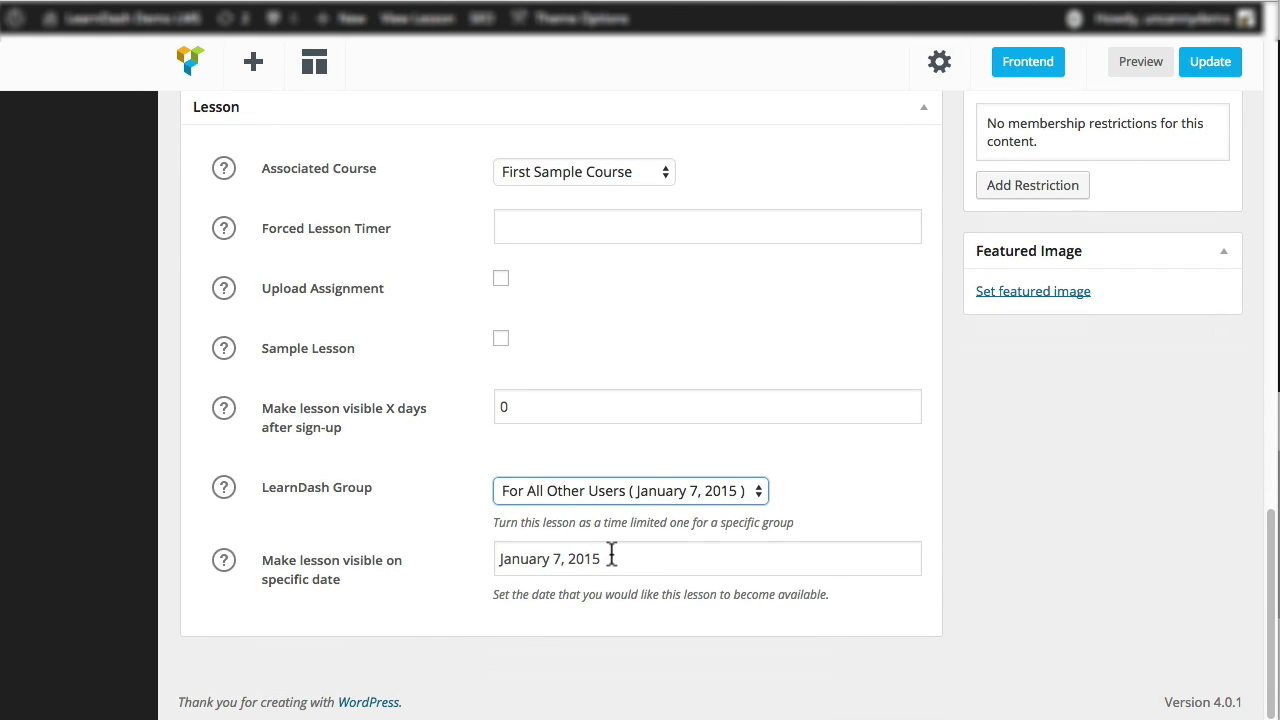
click(614, 560)
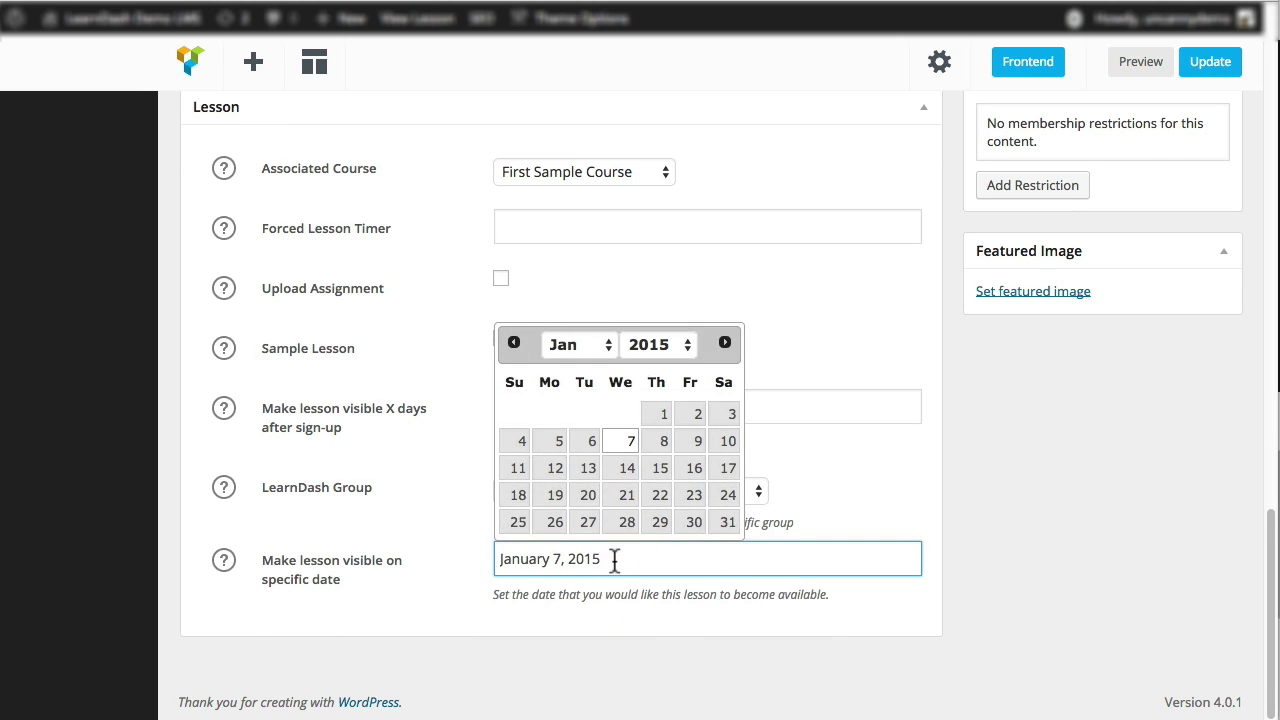
click(626, 497)
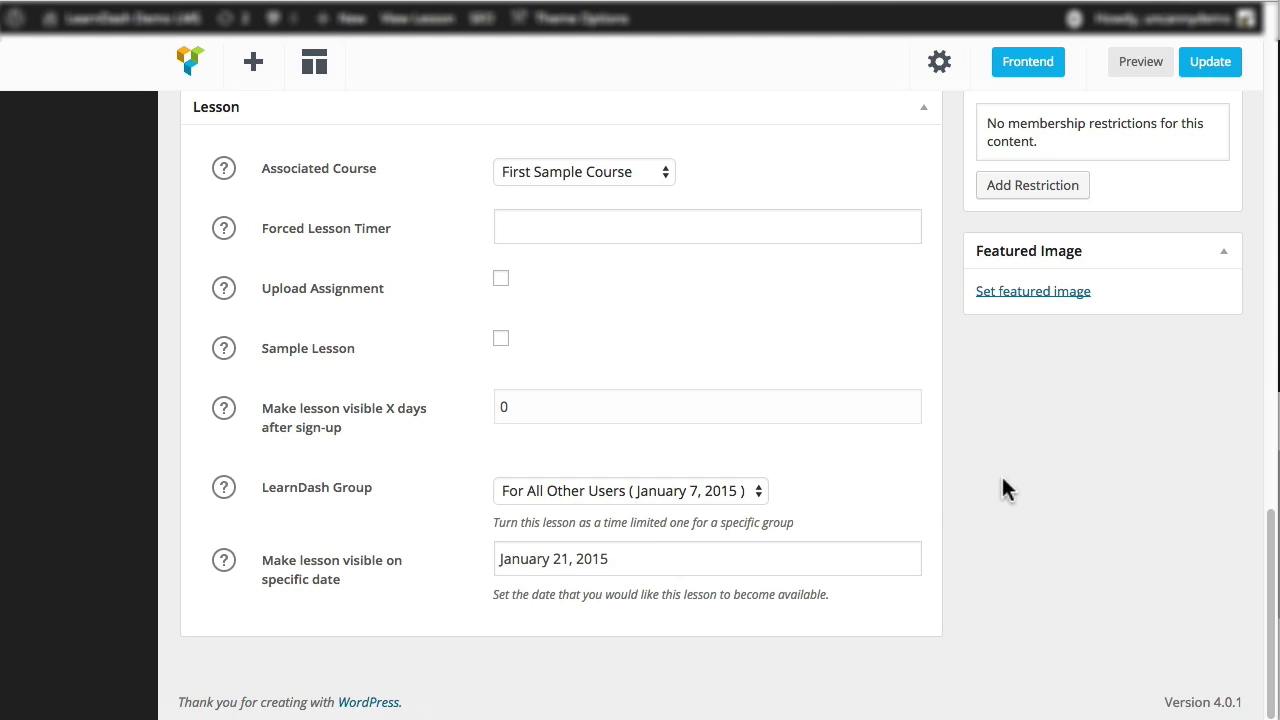
Update the lesson, confirm All Other Users shows January 21, 2015, and view the lesson.
scroll(1074, 508, up, 5)
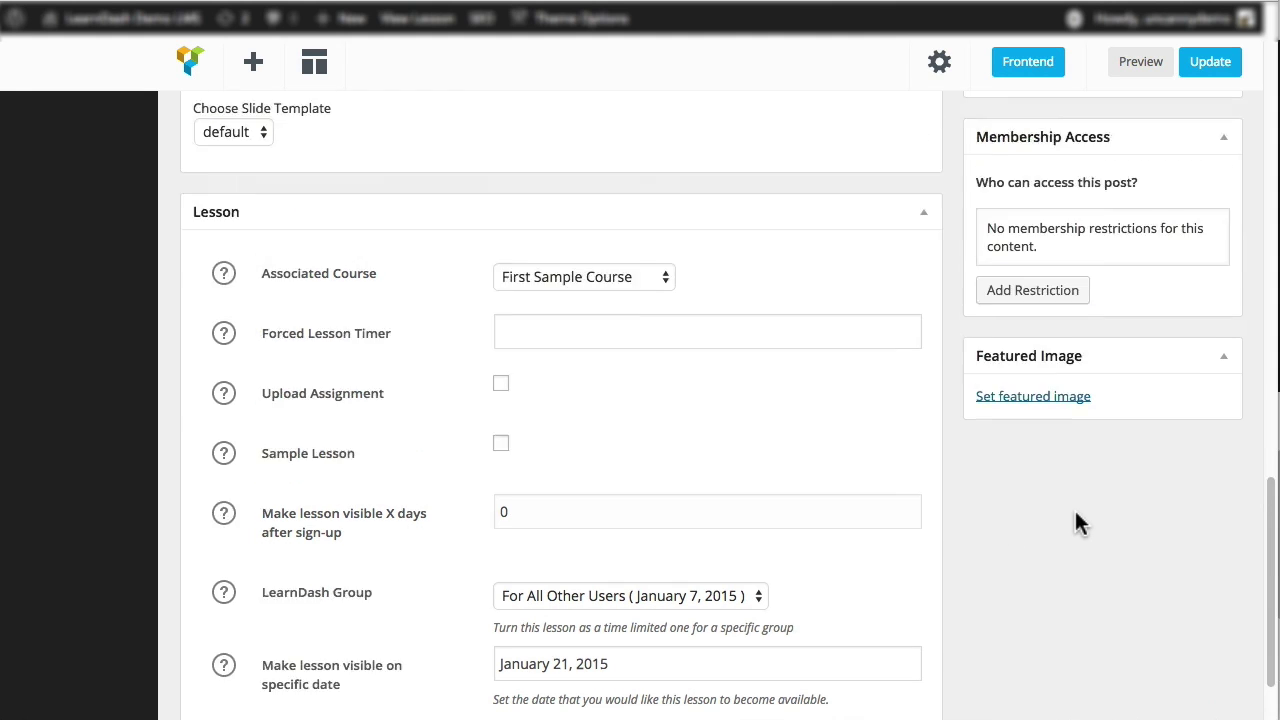
click(1210, 62)
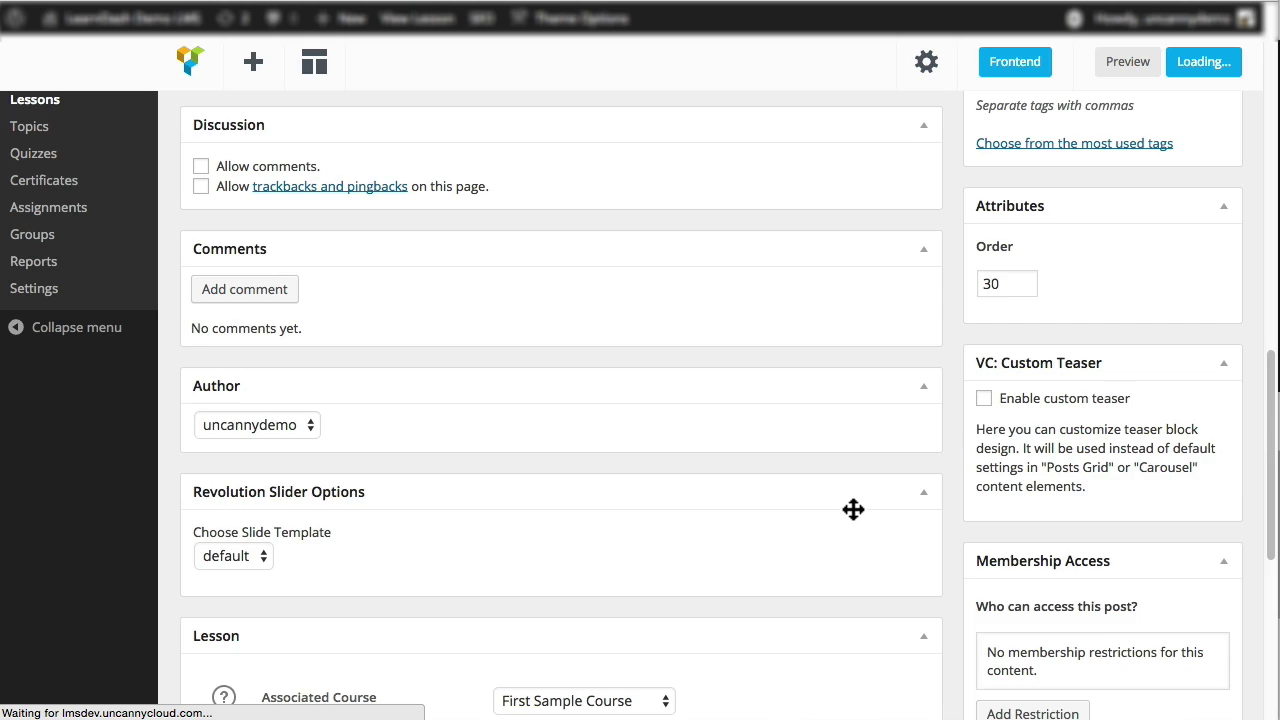
scroll(880, 505, down, 5)
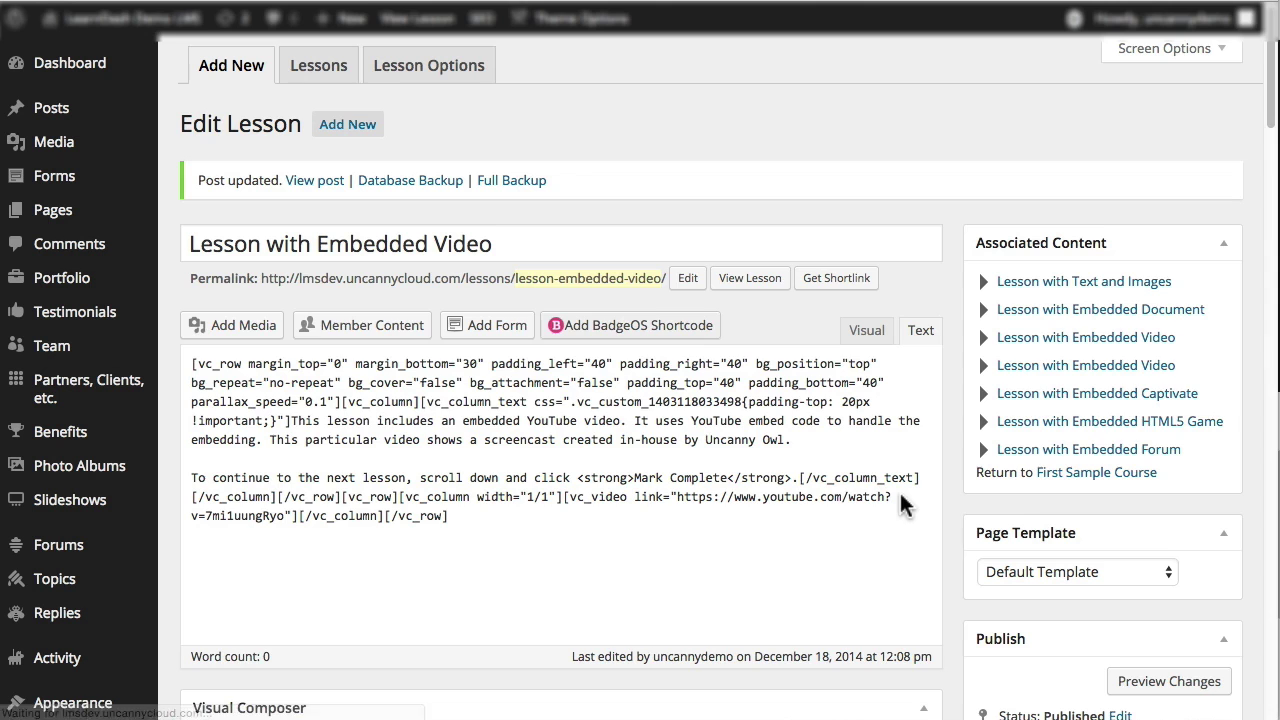
scroll(963, 415, down, 20)
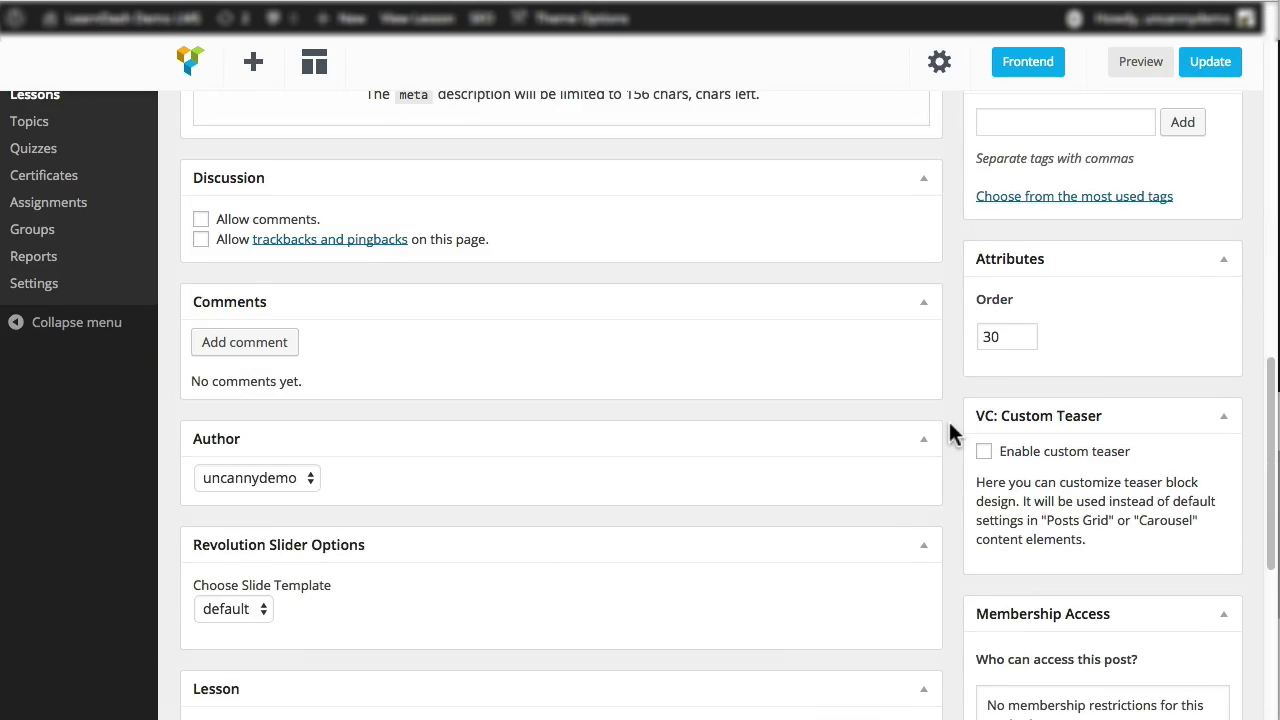
click(645, 583)
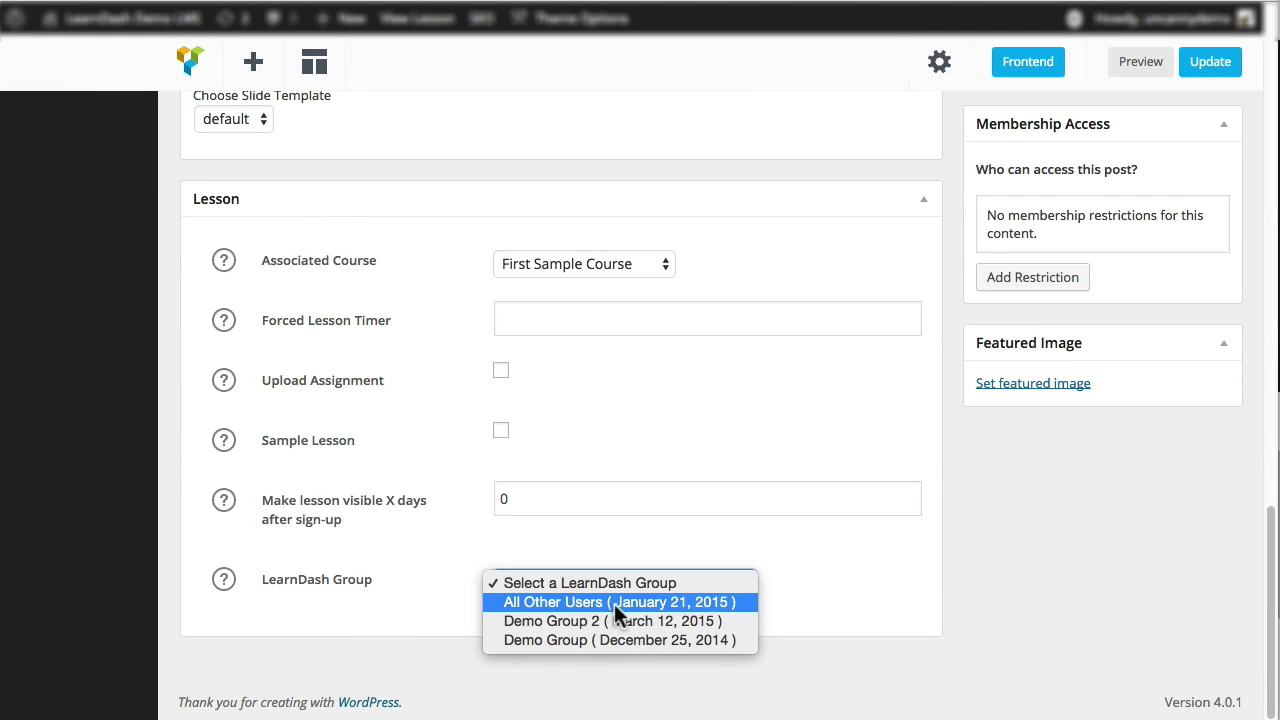
click(1004, 565)
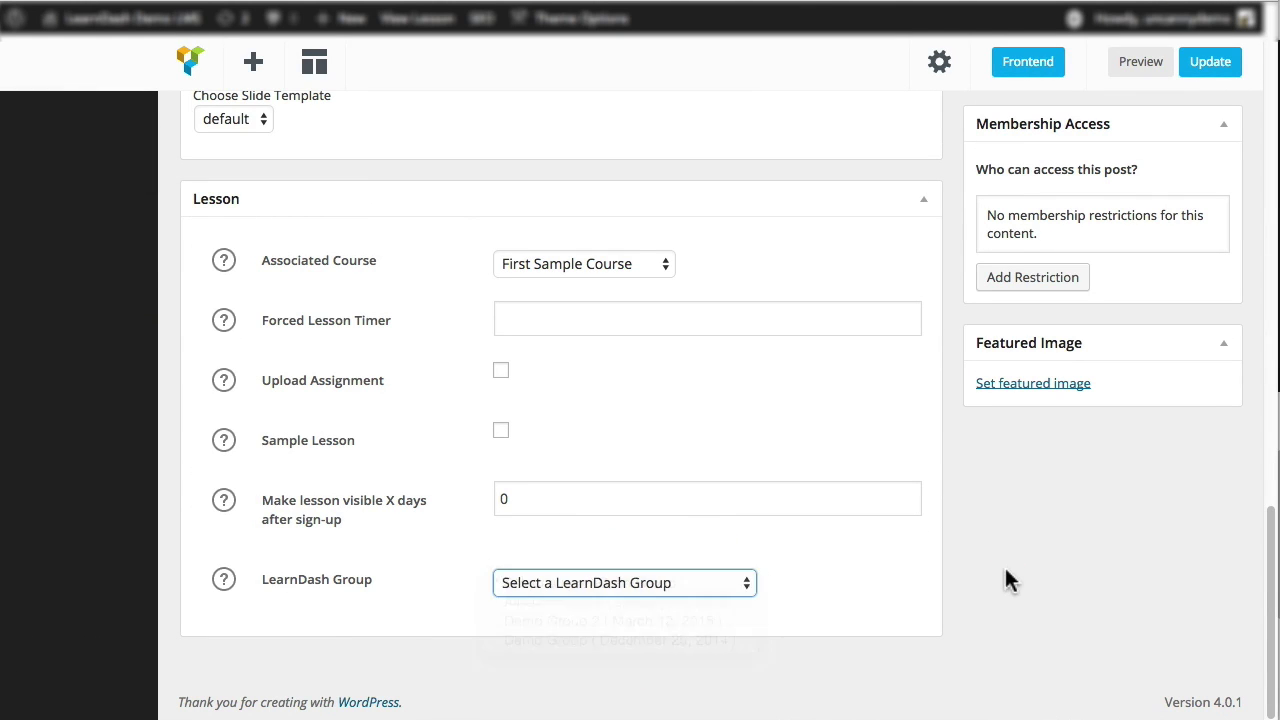
scroll(949, 563, up, 20)
click(750, 280)
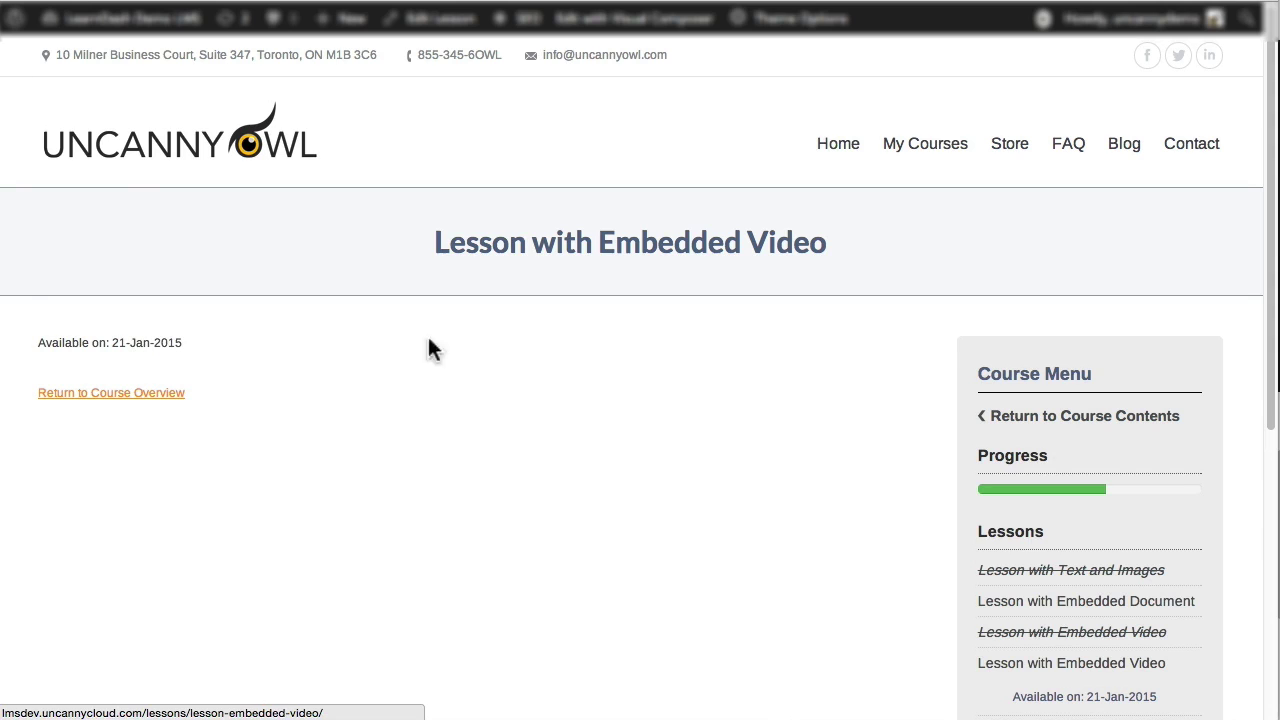
Return to the First Sample Course overview and find lesson 4 marked 'Available on: 21-Jan-2015'.
scroll(777, 390, down, 3)
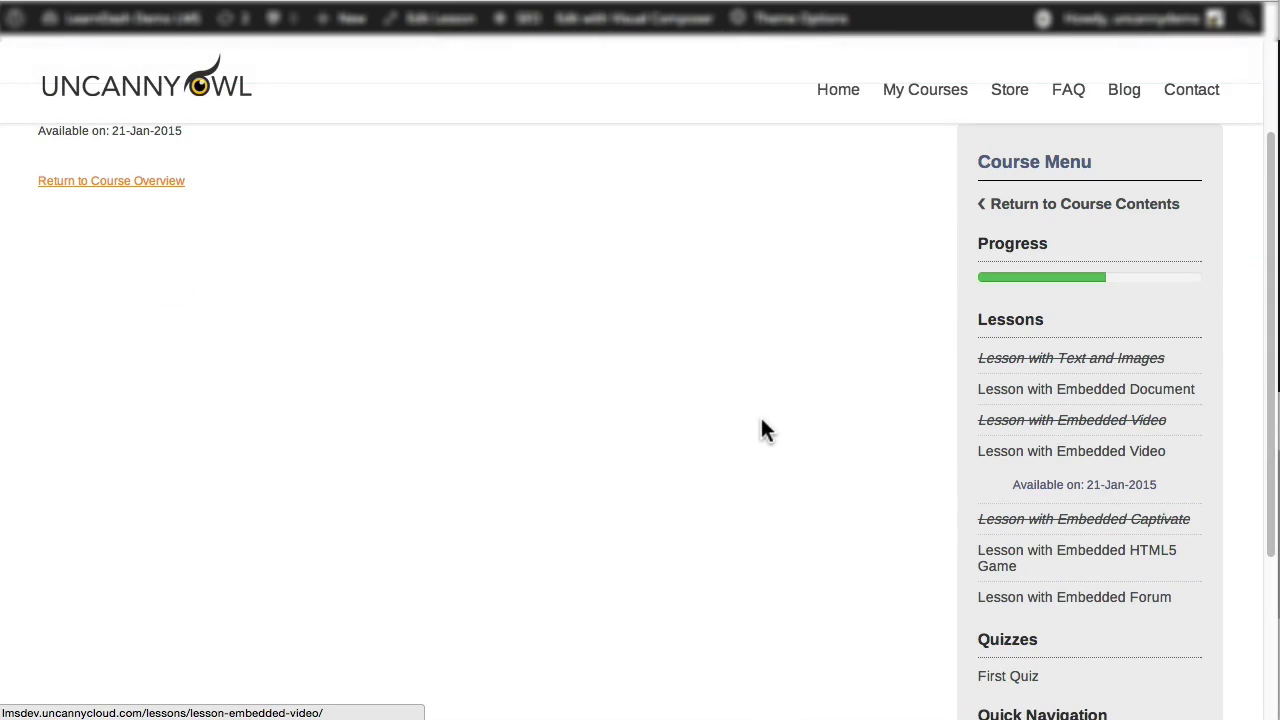
click(134, 181)
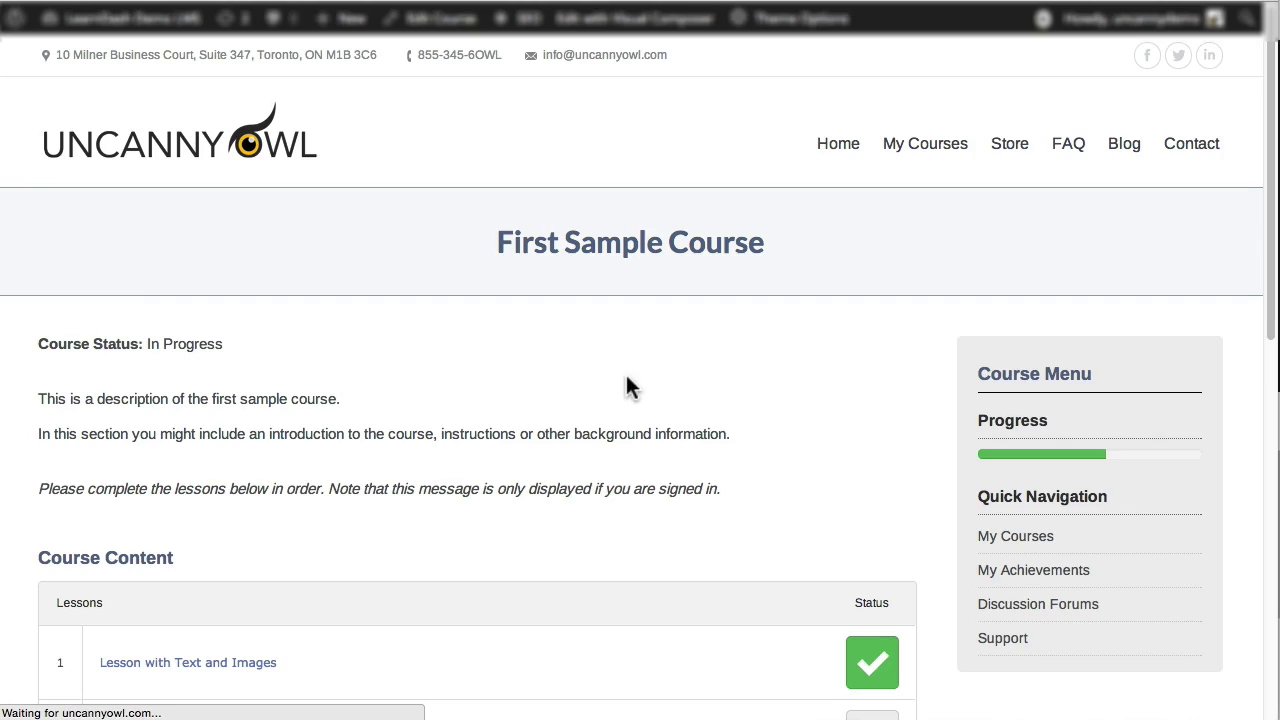
scroll(600, 443, down, 5)
scroll(592, 450, down, 1)
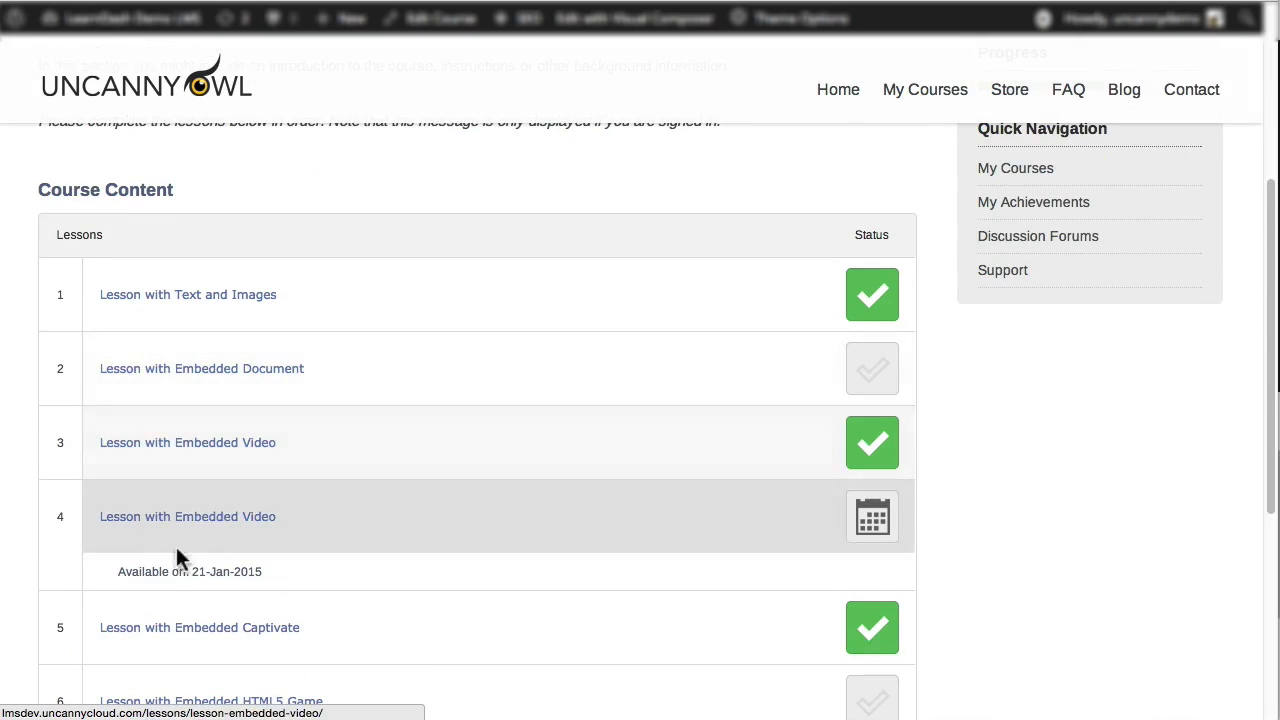